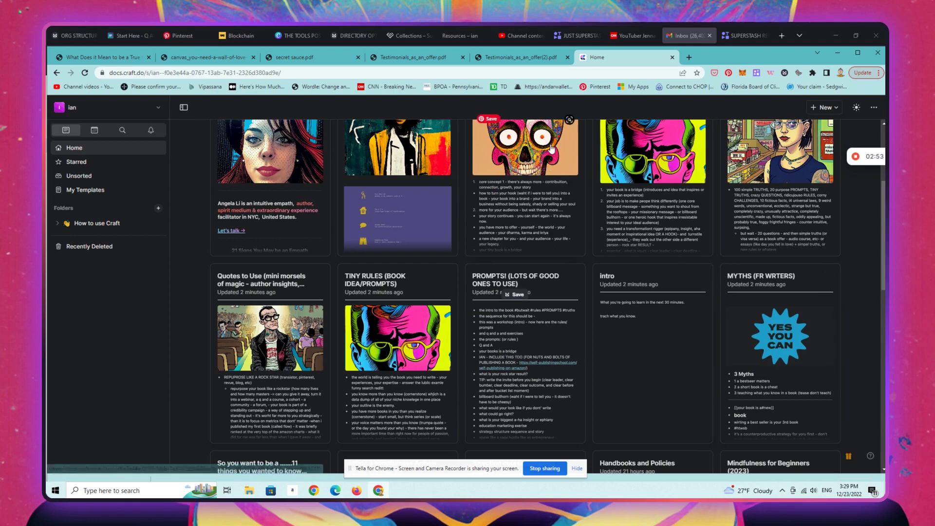
# - Open the Book Writing Rules (more) document, scroll through it, and show its sharing options
pyautogui.click(552, 148)
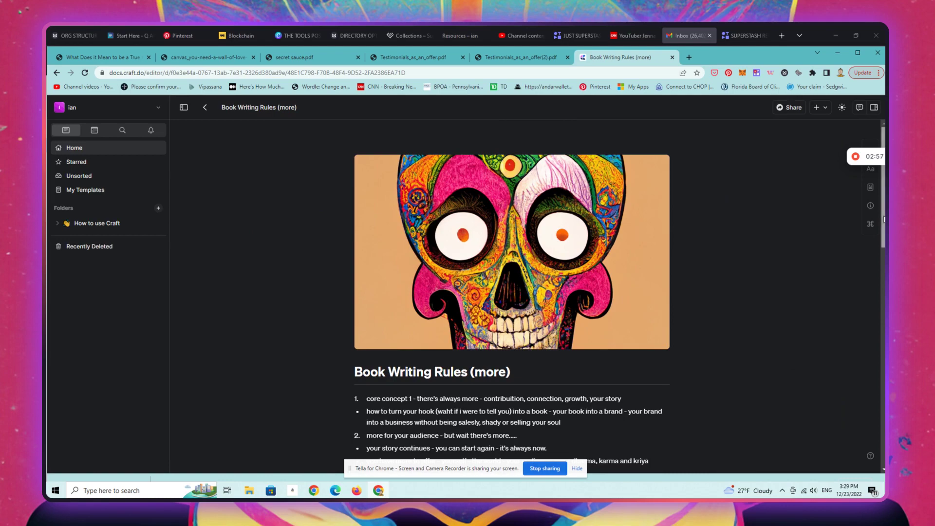
pyautogui.moveTo(884, 219); pyautogui.dragTo(833, 210)
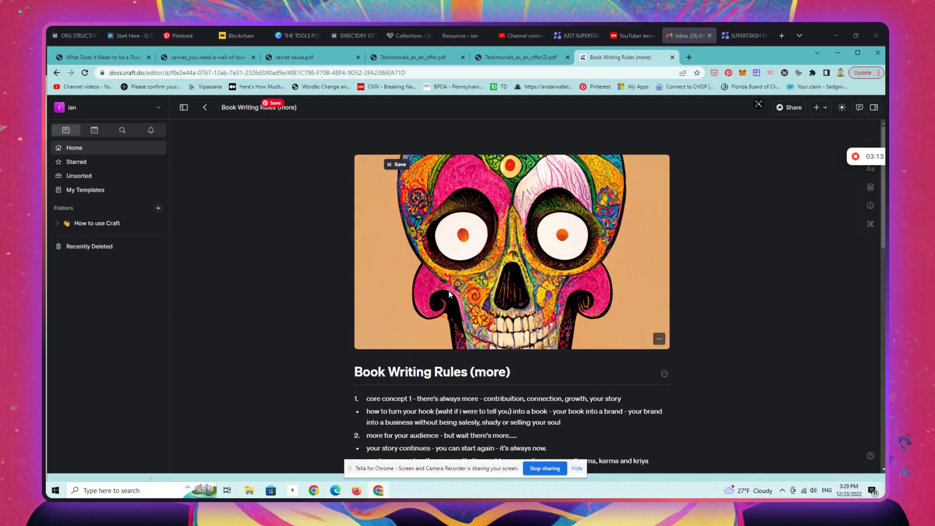
pyautogui.click(789, 109)
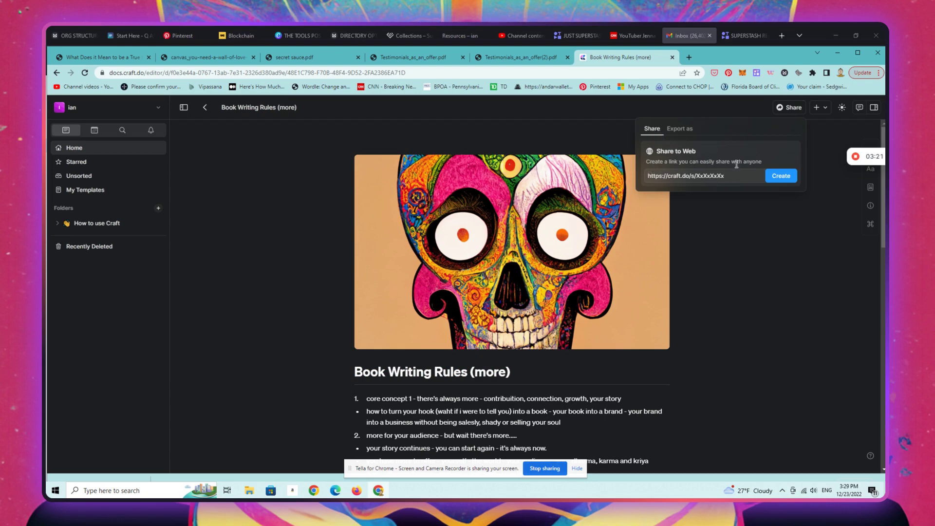
pyautogui.click(682, 132)
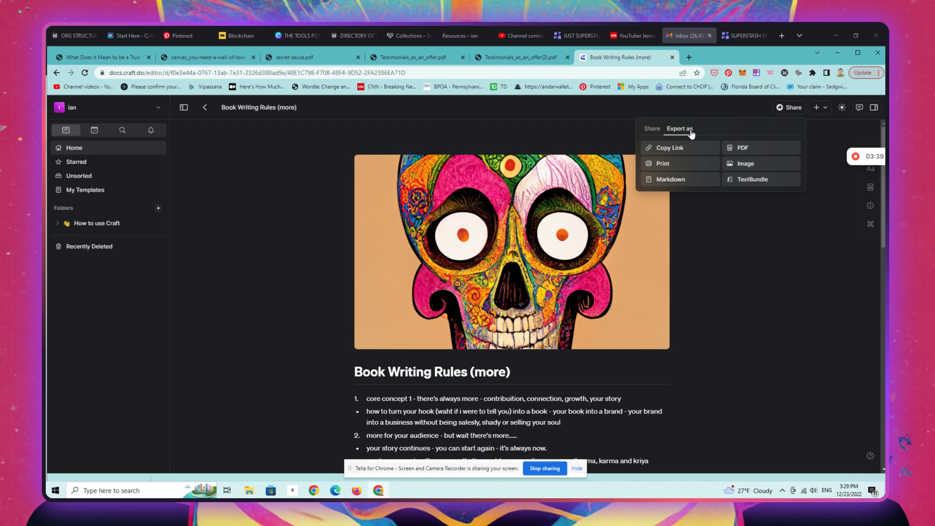
pyautogui.click(652, 131)
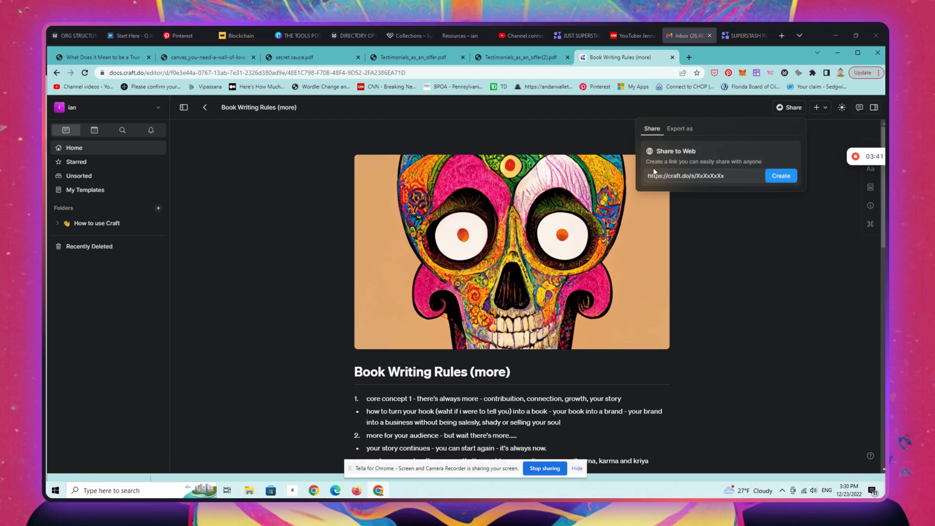
# - Create the public craft.do Share to Web link for Book Writing Rules (more)
pyautogui.click(779, 176)
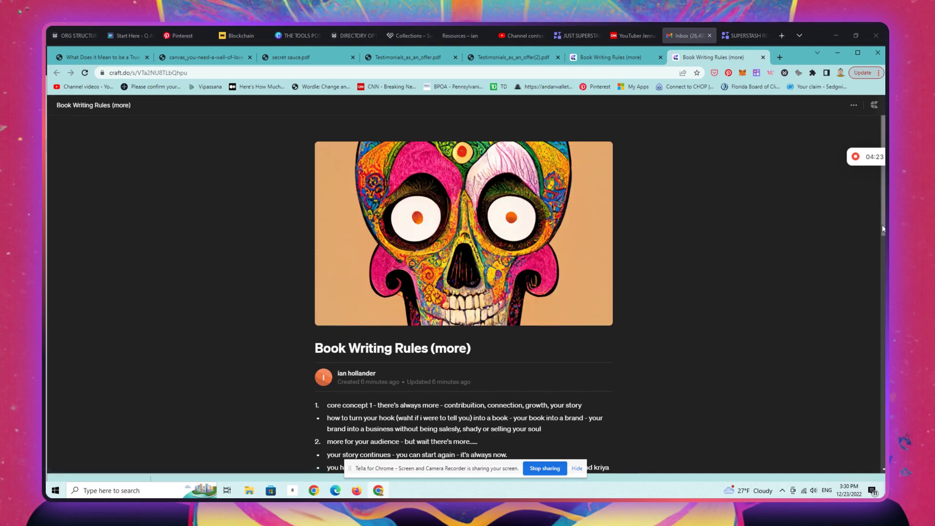
# - Scroll the published page, then return to the document in the Craft editor
pyautogui.moveTo(884, 229); pyautogui.dragTo(842, 214)
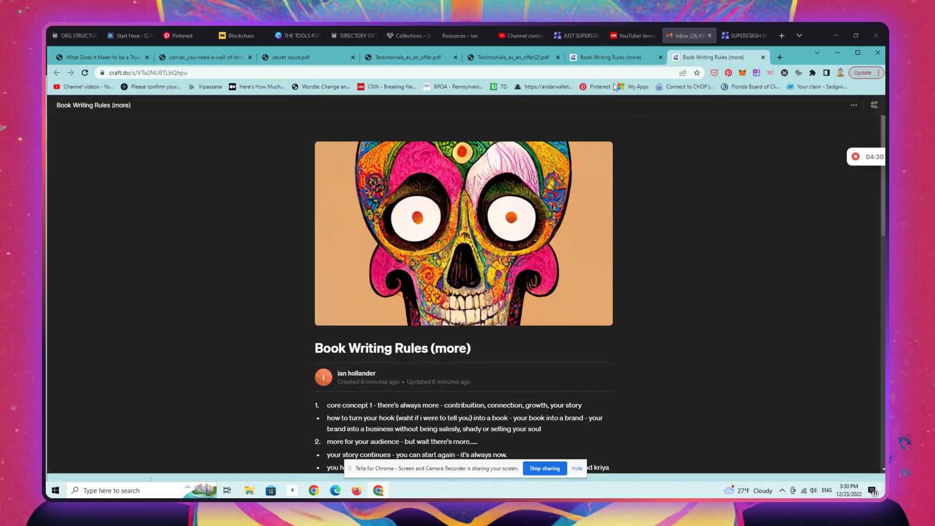
pyautogui.click(615, 57)
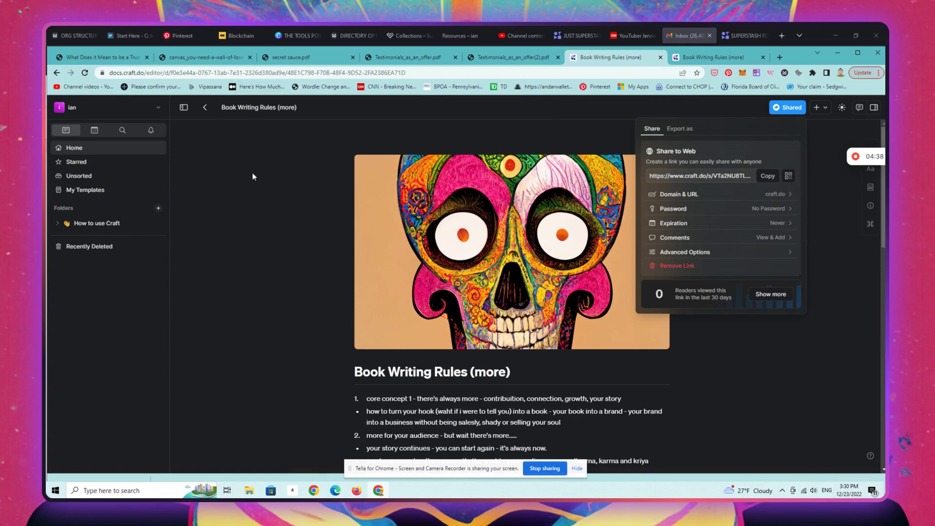
# - Go back Home, browse the document grid, and open Setting a Mindfulness Anchor
pyautogui.click(207, 107)
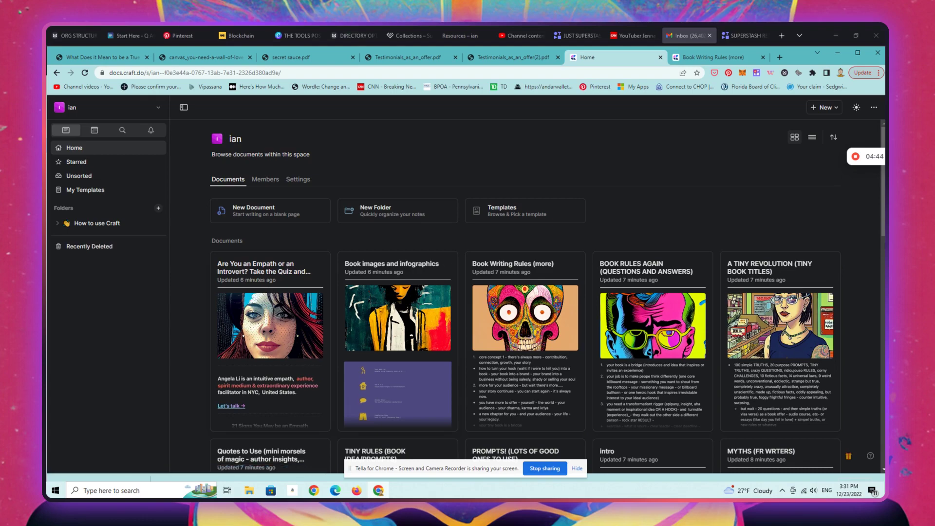
pyautogui.scroll(-2, 883, 251)
pyautogui.scroll(-5, 883, 251)
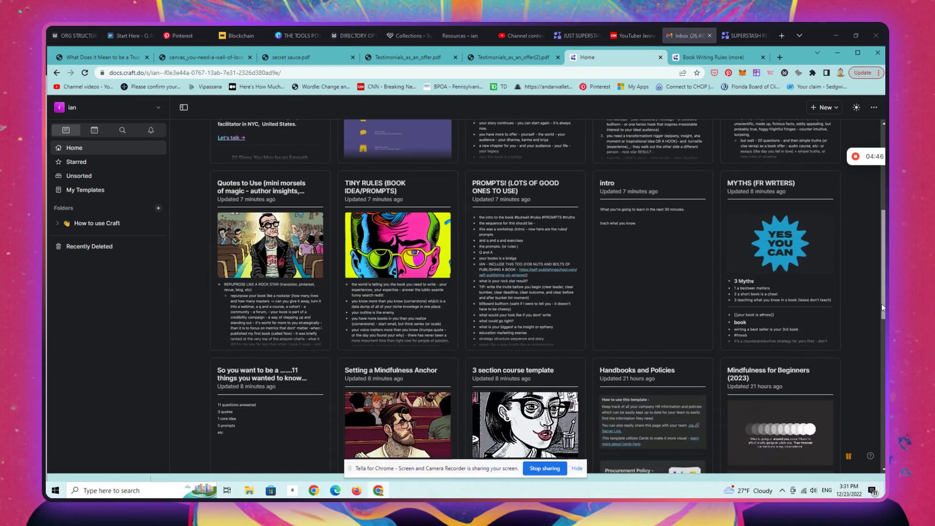
pyautogui.scroll(-2, 879, 327)
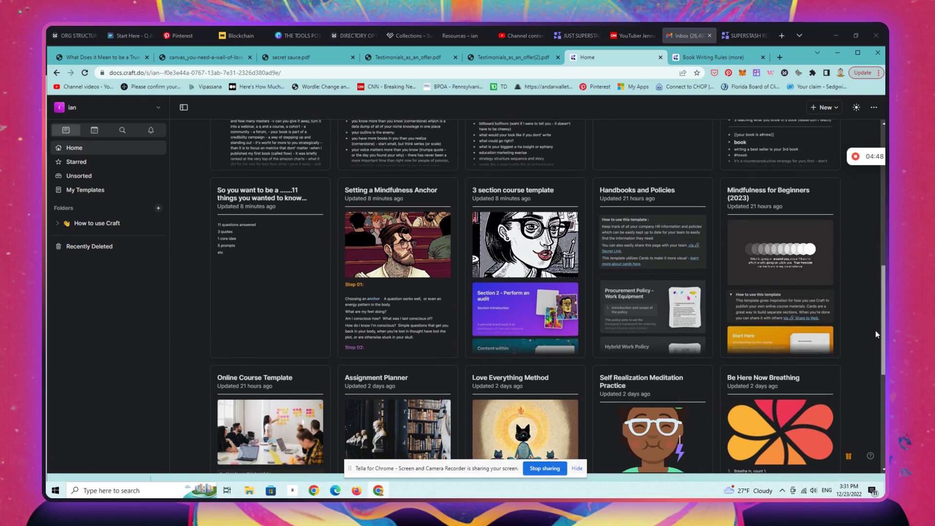
pyautogui.scroll(2, 404, 275)
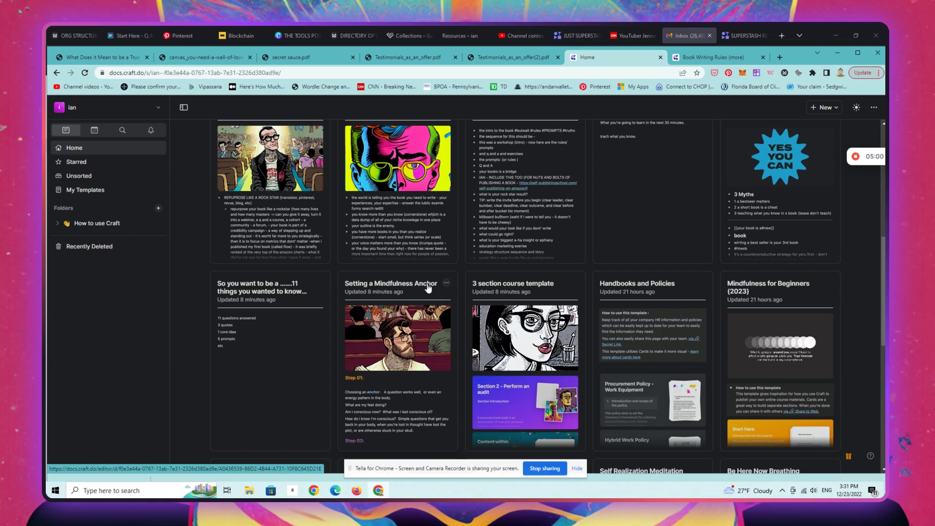
pyautogui.click(446, 283)
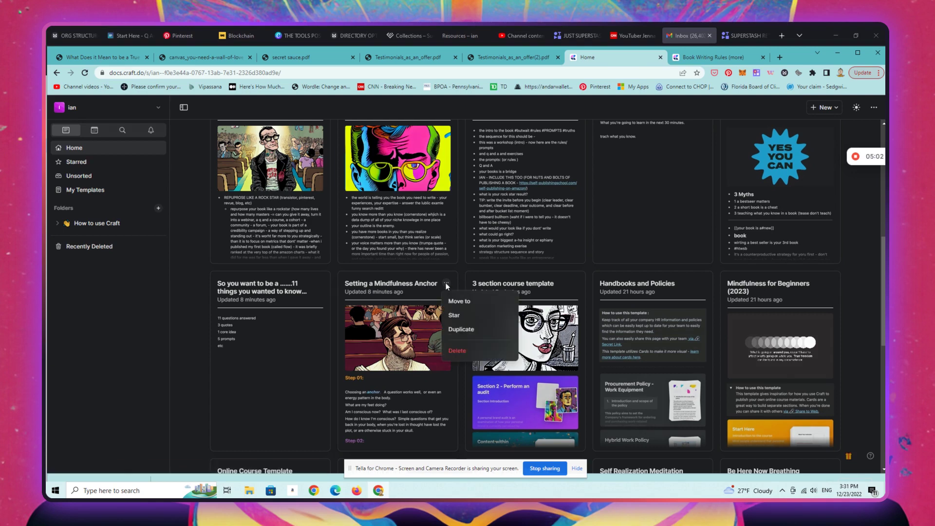
pyautogui.click(383, 292)
# - Scroll to and select the attached worksheet PDF, then show the document's Share to Web panel
pyautogui.click(383, 292)
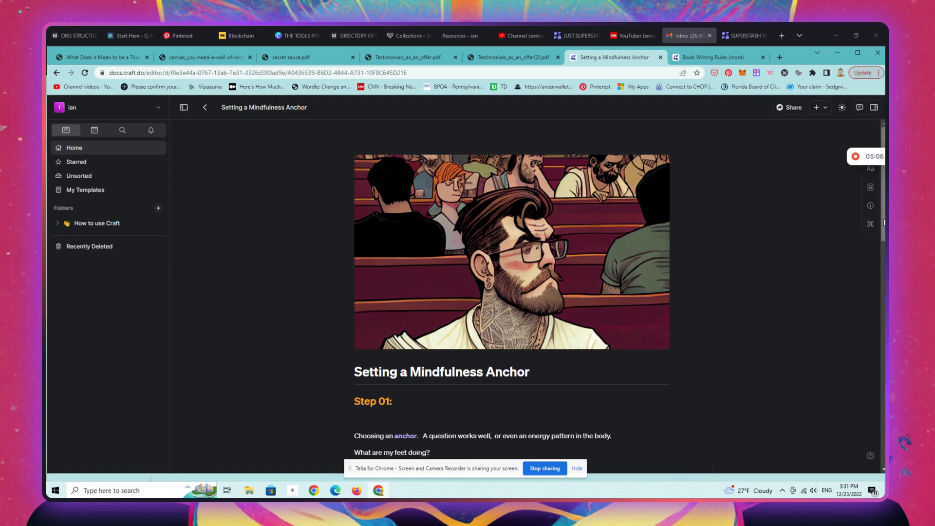
pyautogui.scroll(-4, 871, 289)
pyautogui.scroll(-12, 871, 290)
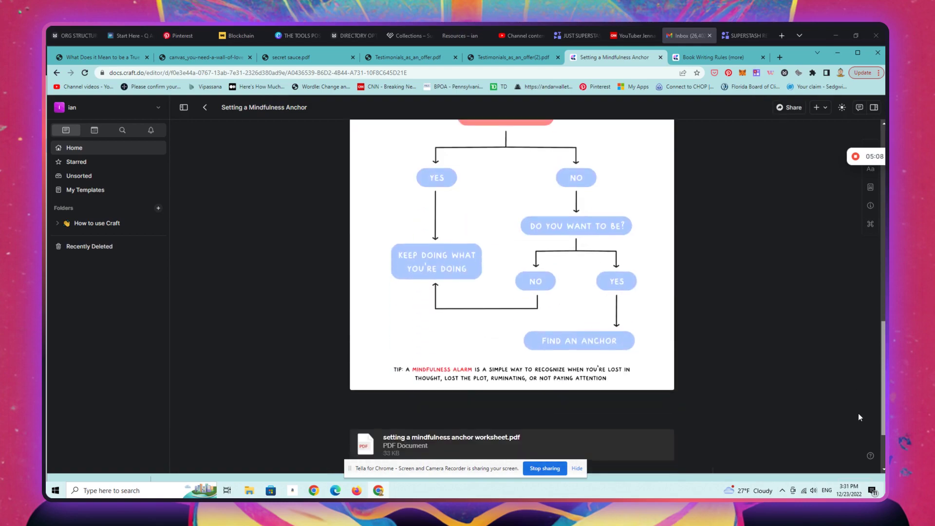
pyautogui.scroll(20, 853, 326)
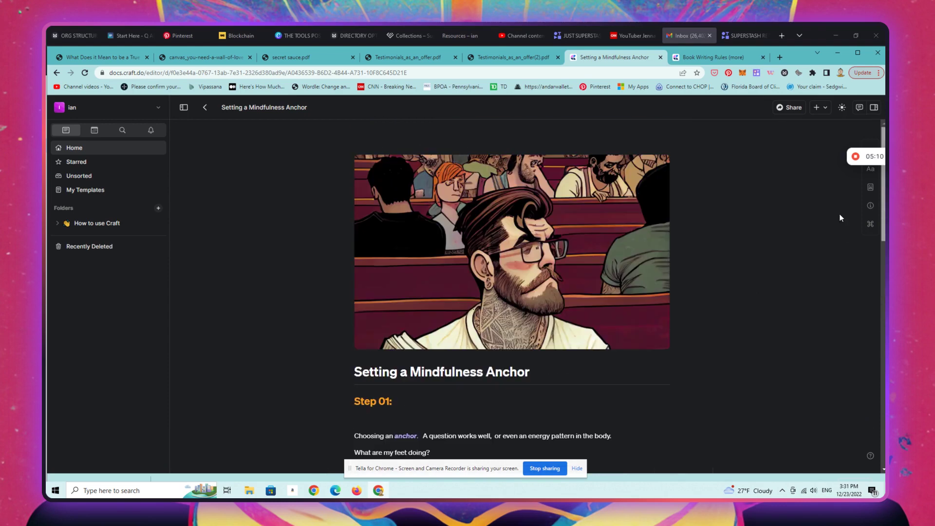
pyautogui.scroll(-15, 846, 278)
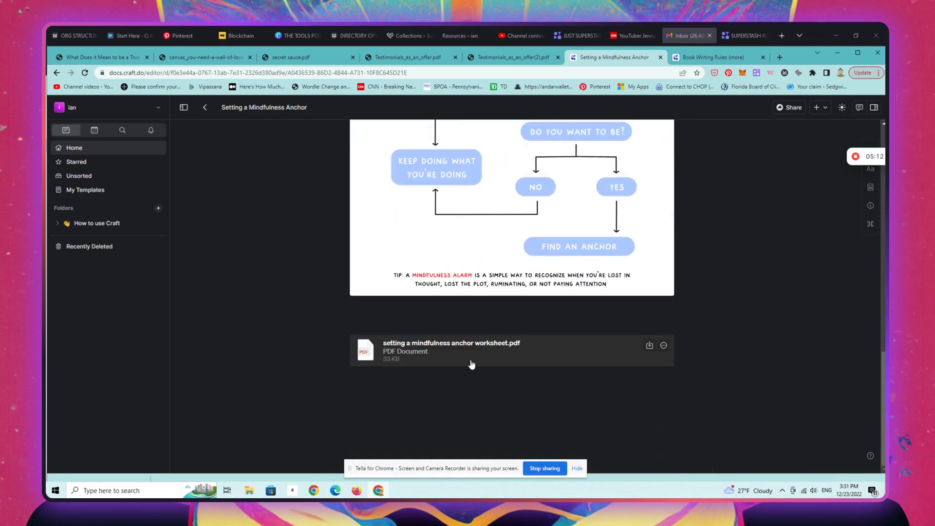
pyautogui.click(469, 351)
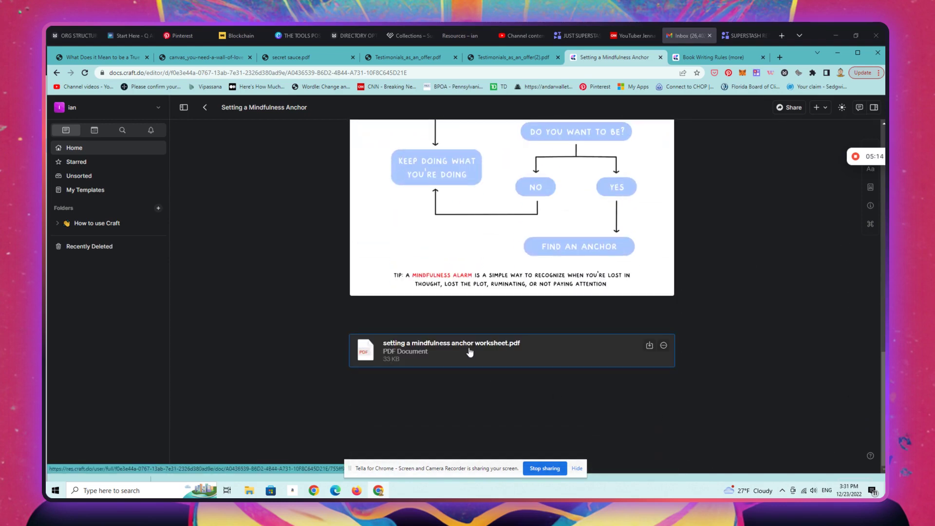
pyautogui.click(789, 107)
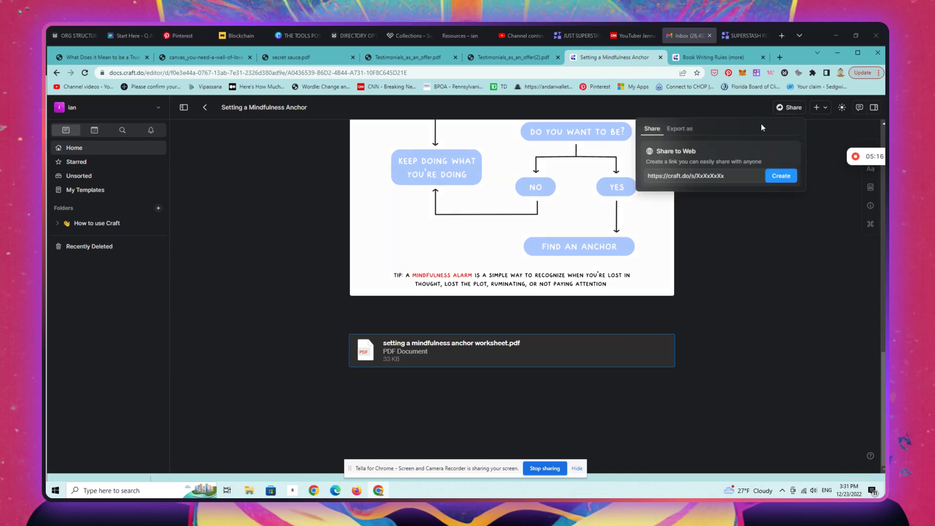
# - Create the web link, review the published page's worksheet PDF, then return to the page
pyautogui.click(781, 176)
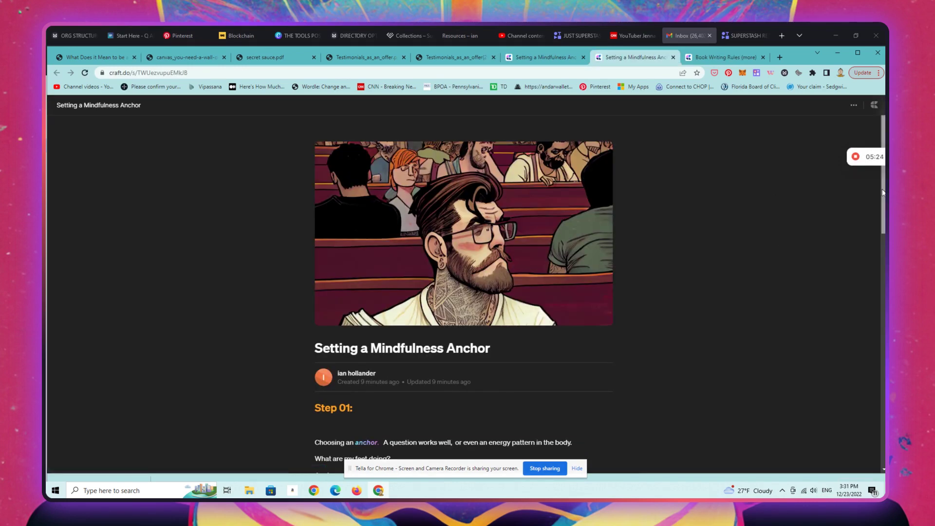
pyautogui.moveTo(881, 189); pyautogui.dragTo(843, 443)
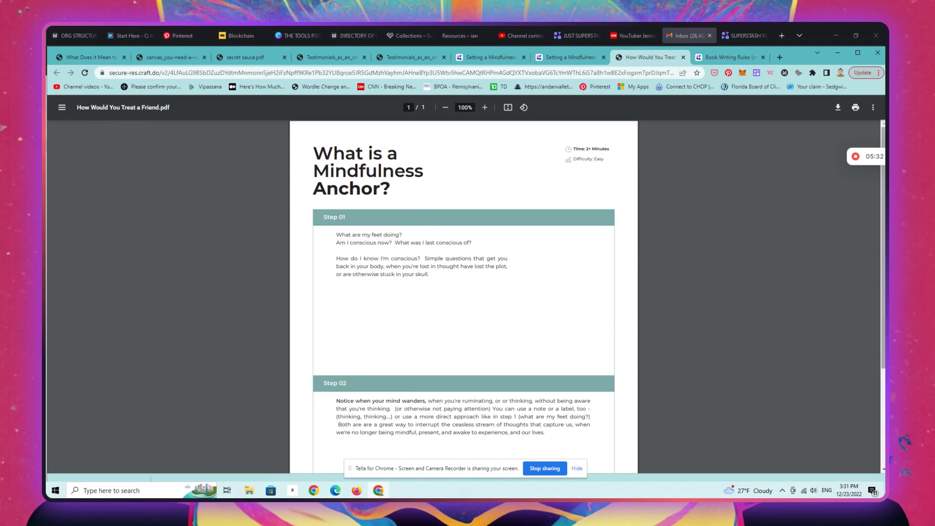
pyautogui.moveTo(883, 241); pyautogui.dragTo(875, 418)
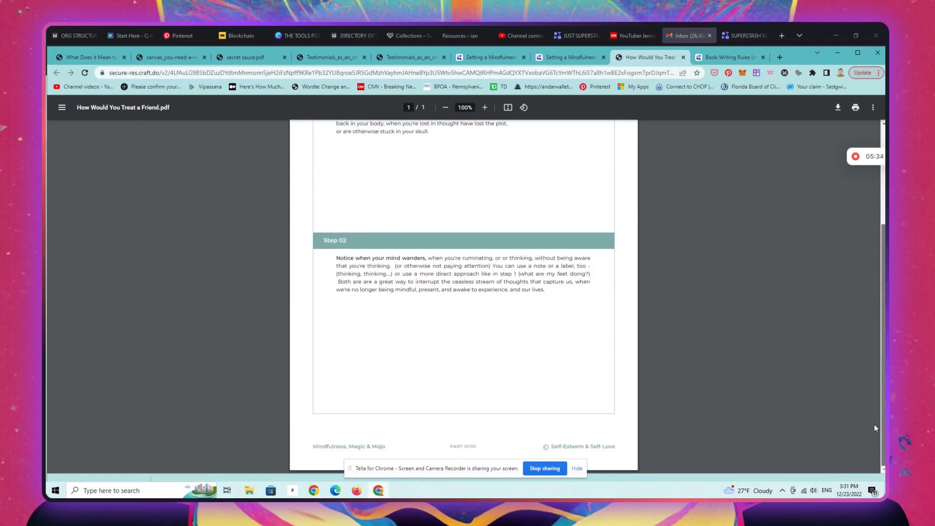
pyautogui.moveTo(884, 332); pyautogui.dragTo(878, 184)
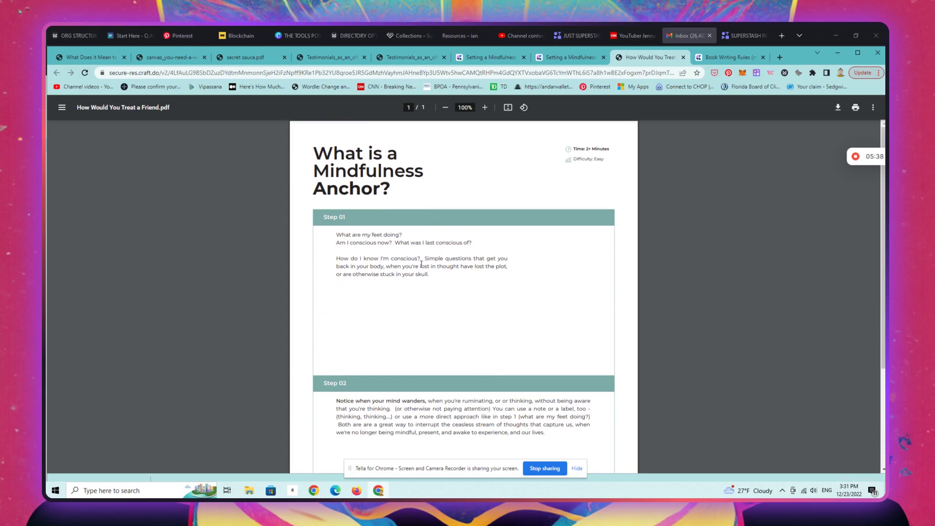
pyautogui.click(563, 54)
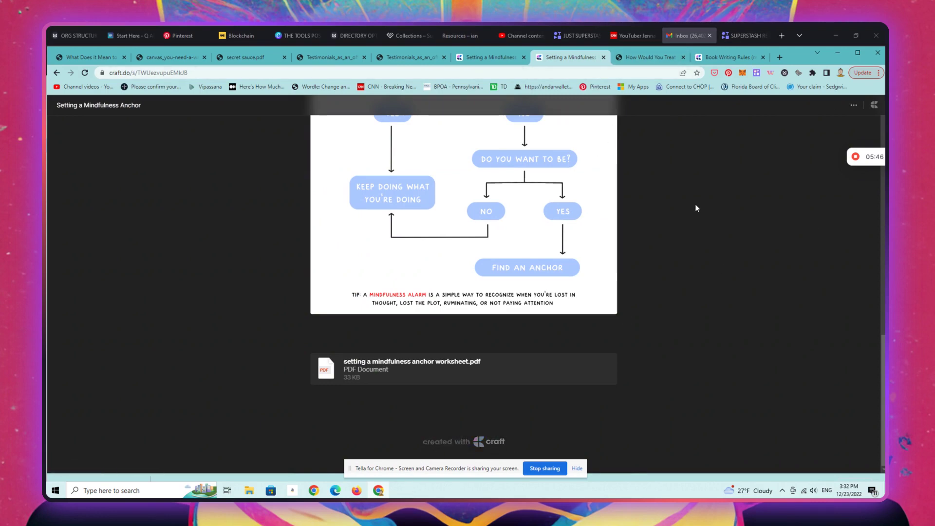
# - In Advanced Options, turn off 'Created with Craft' and turn on Search Engine Indexing
pyautogui.click(505, 60)
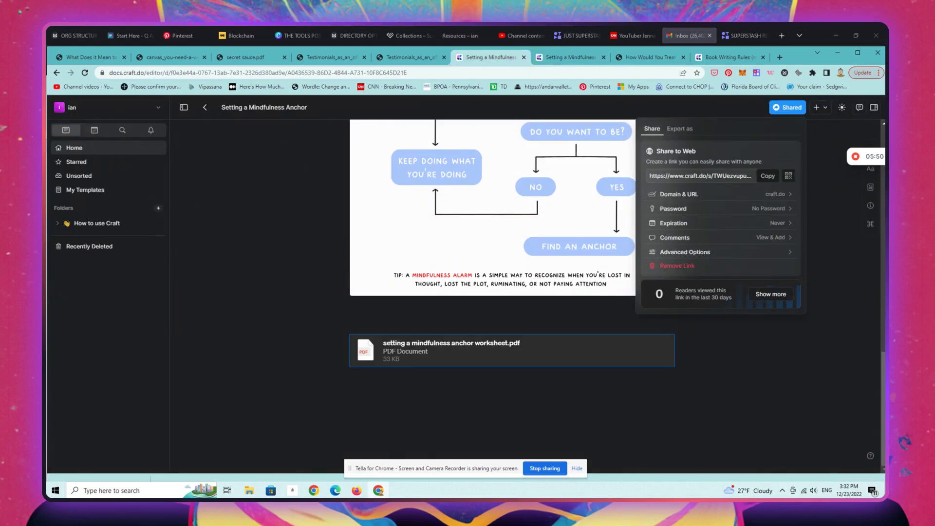
pyautogui.click(858, 294)
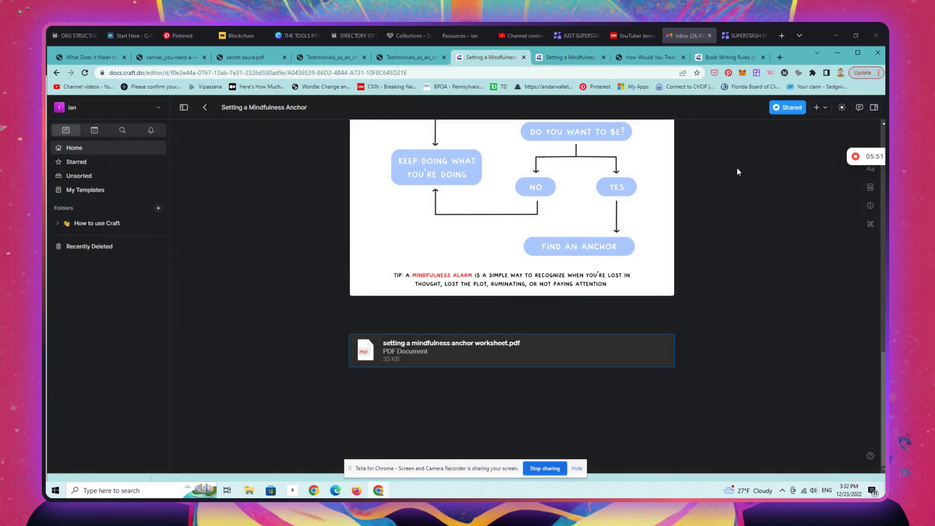
pyautogui.click(777, 109)
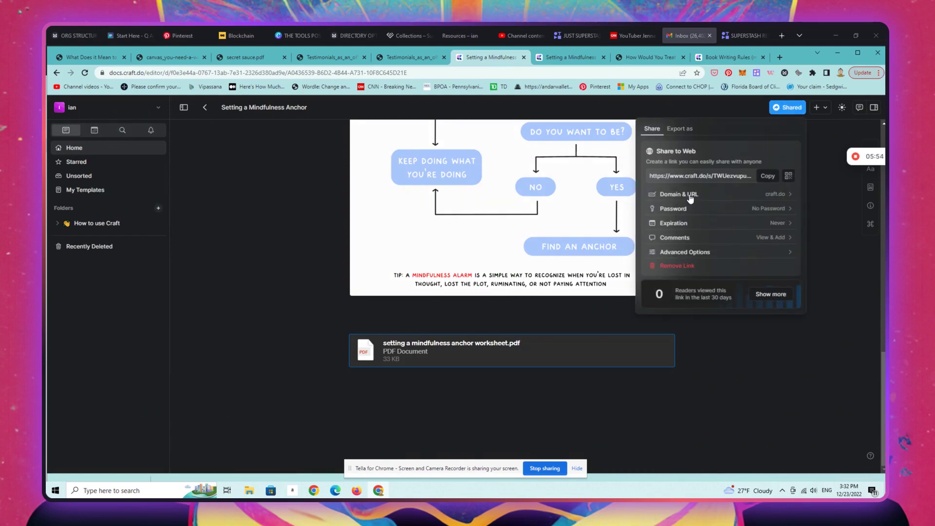
pyautogui.click(702, 253)
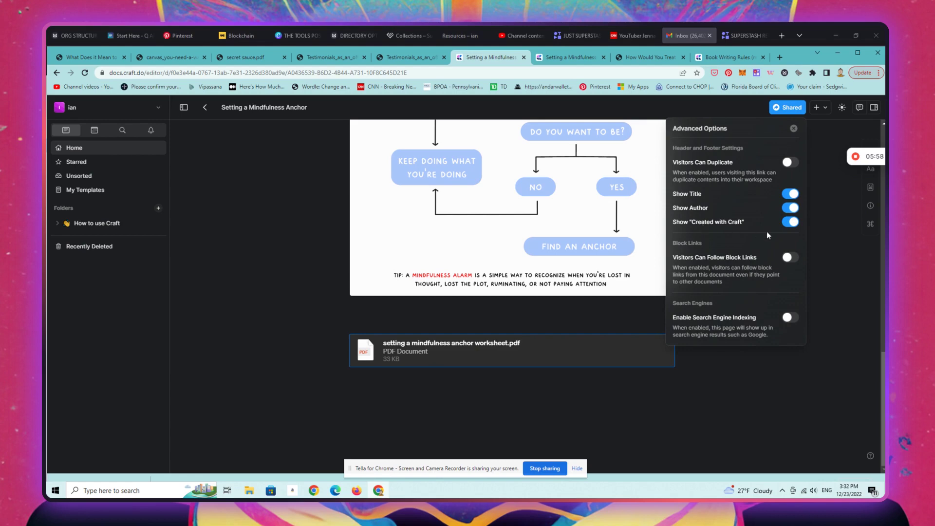
pyautogui.click(788, 223)
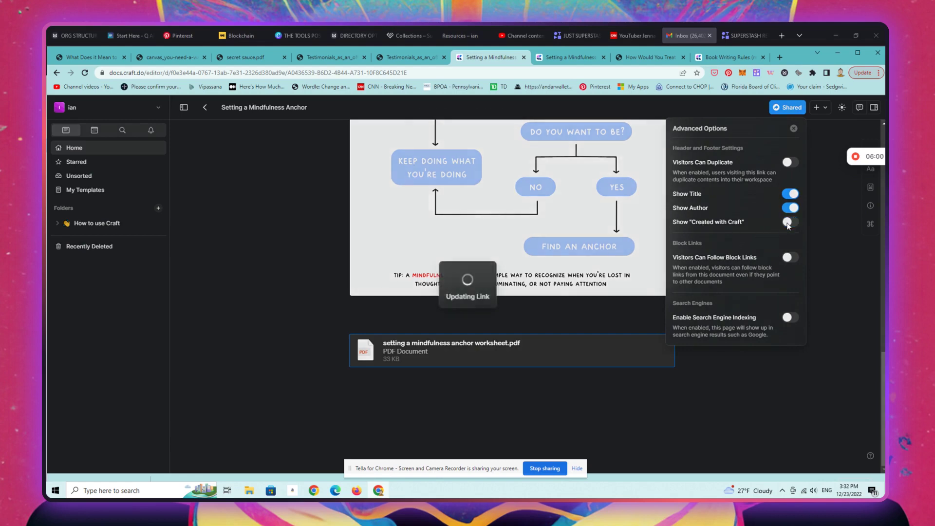
pyautogui.click(796, 319)
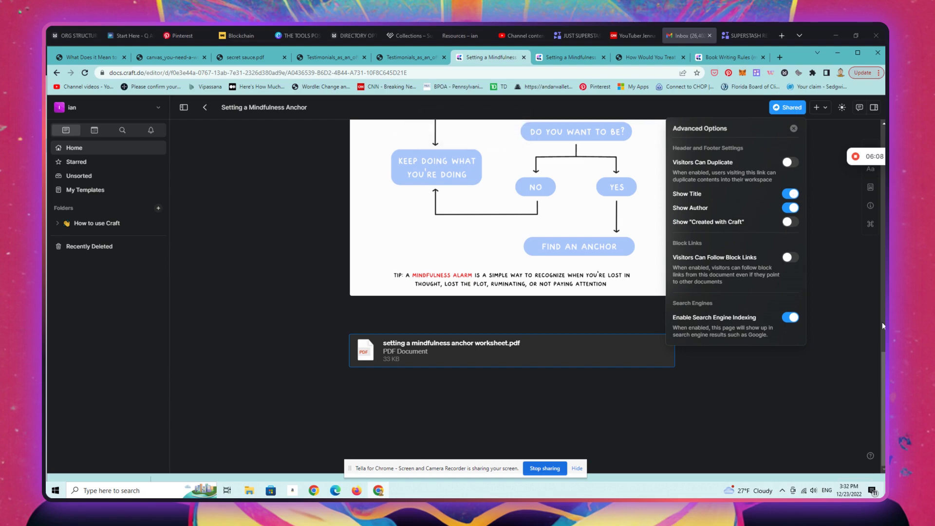
pyautogui.click(878, 250)
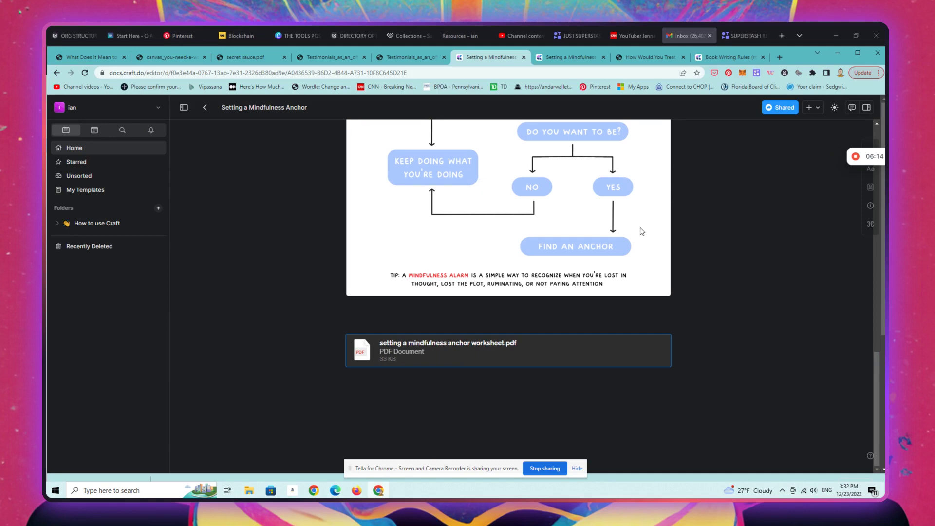
# - Apply the purple gradient page style preset with Cover Image enabled, then return Home
pyautogui.click(872, 189)
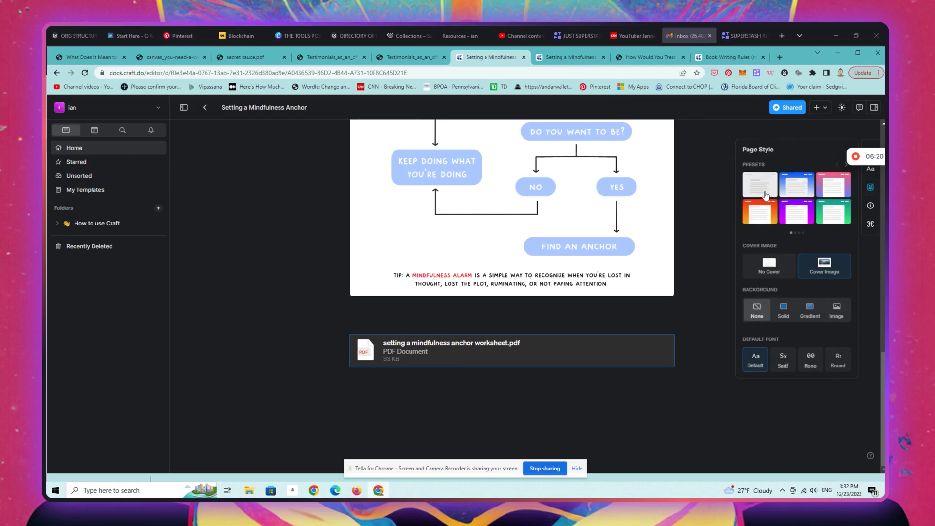
pyautogui.click(793, 190)
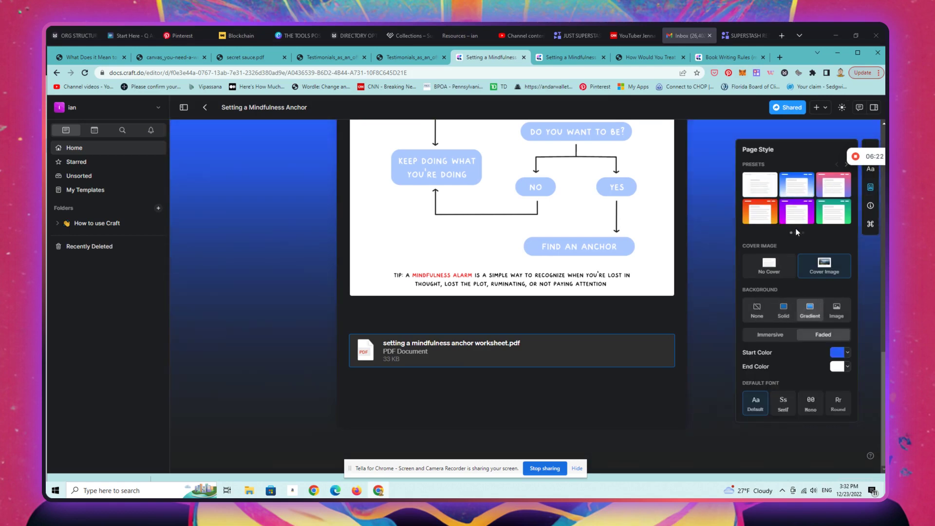
pyautogui.click(804, 221)
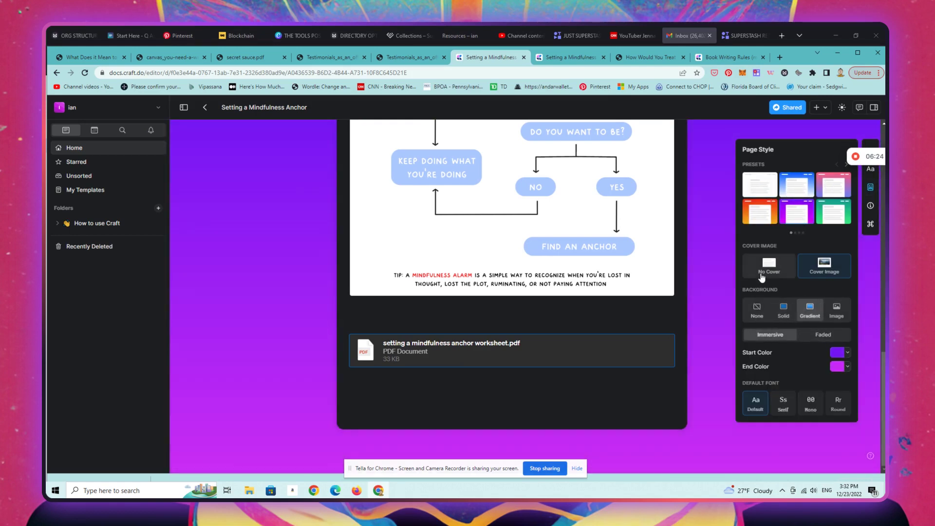
pyautogui.click(830, 276)
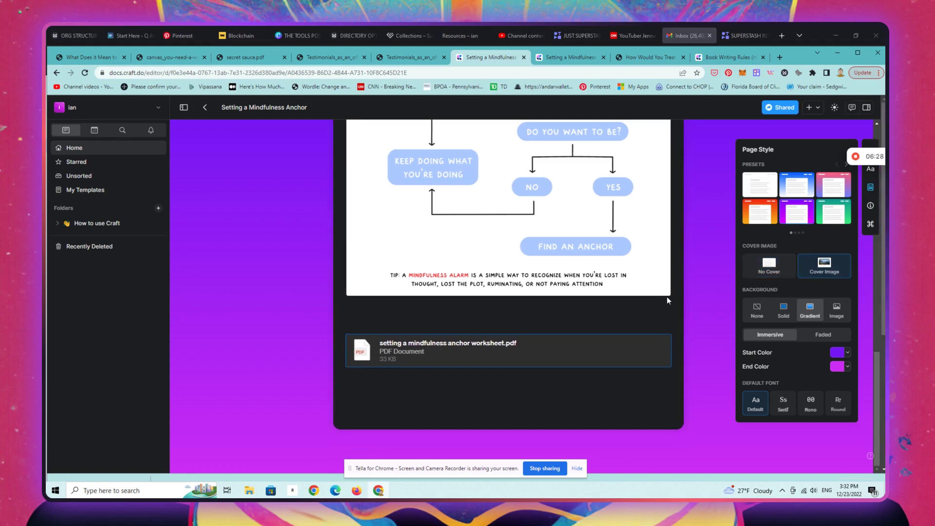
pyautogui.click(206, 108)
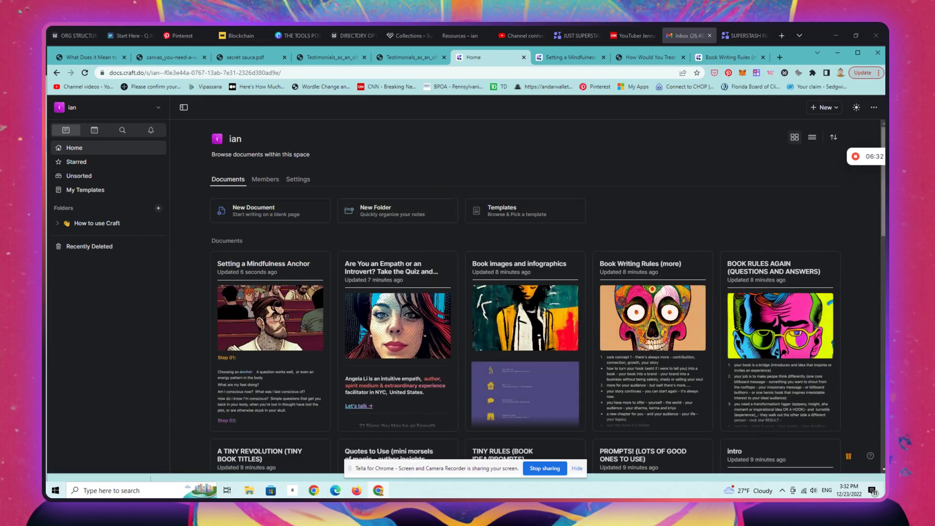
# - Scroll down the Home grid and open the Be Here Now Breathing document
pyautogui.scroll(-8, 877, 300)
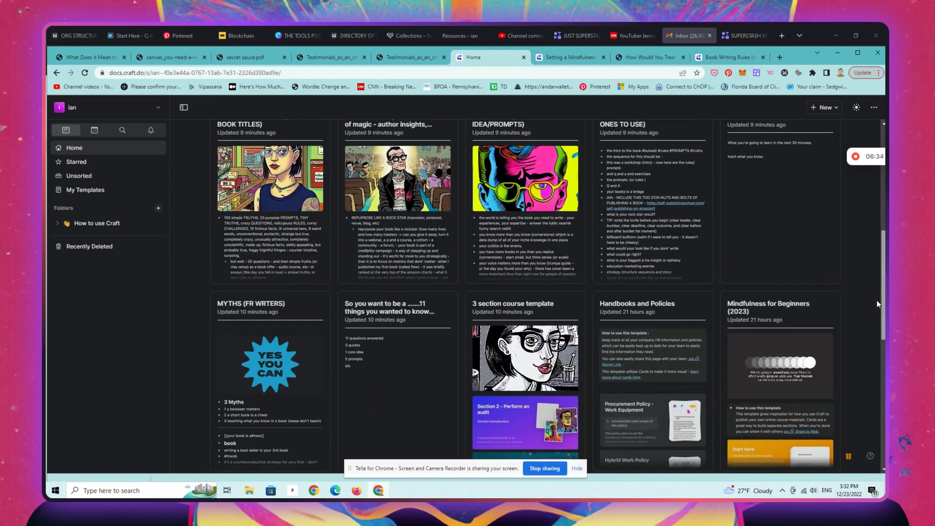
pyautogui.scroll(-5, 877, 313)
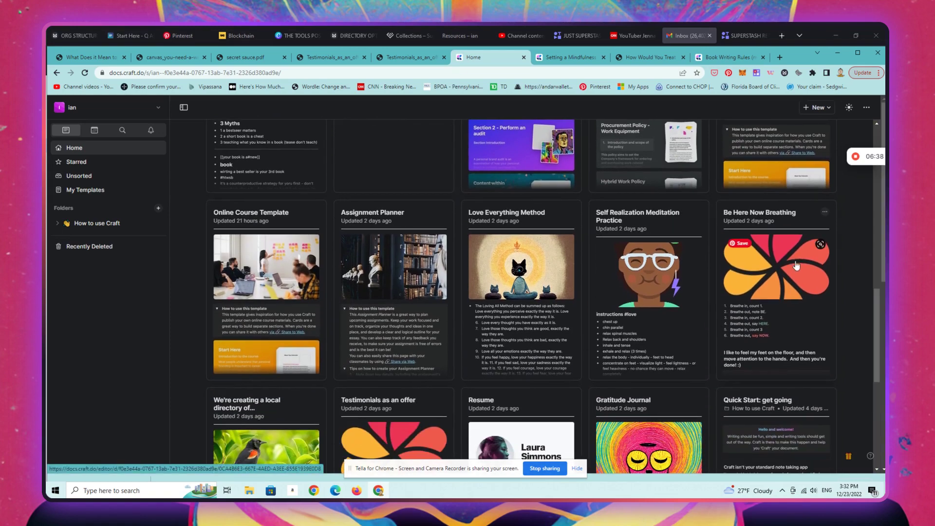
pyautogui.click(787, 279)
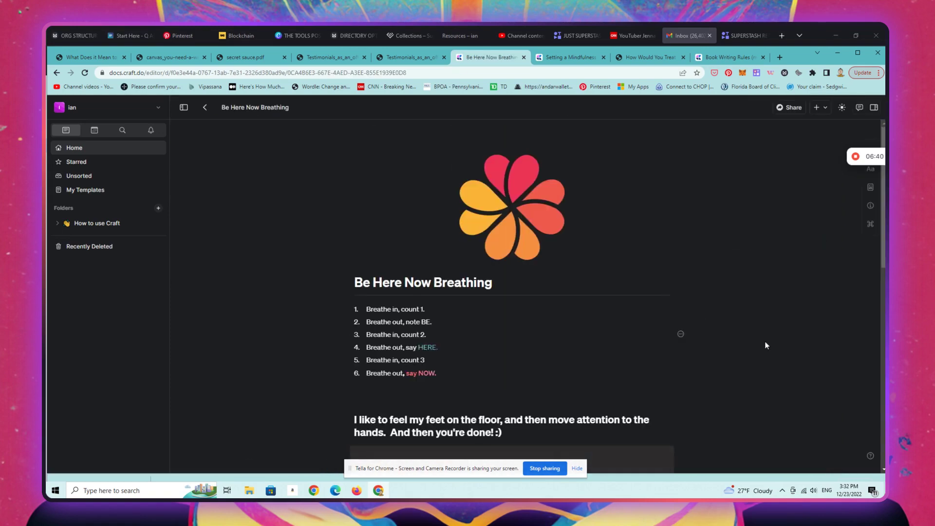